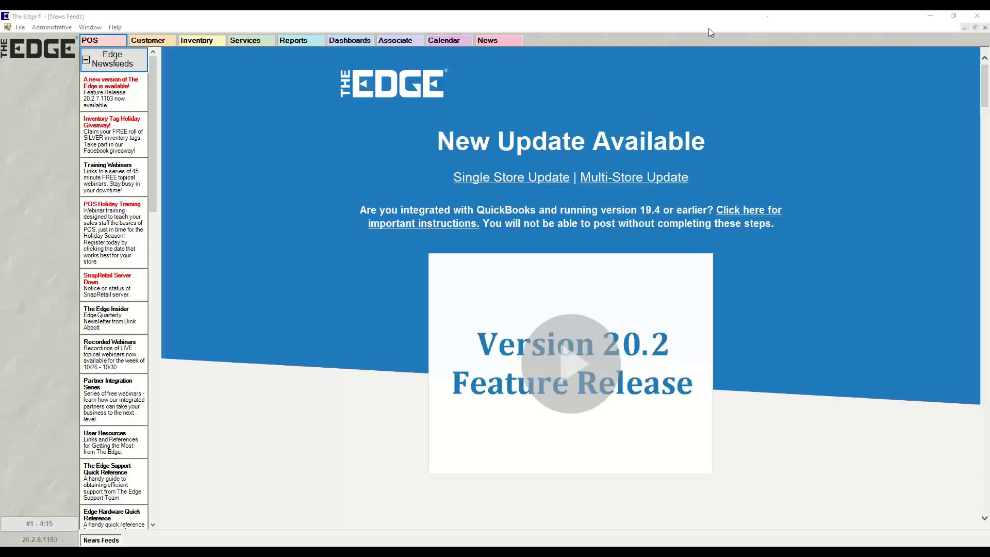
# Open the point of sale screen and assign associate 6 to the sale.
pyautogui.click(99, 37)
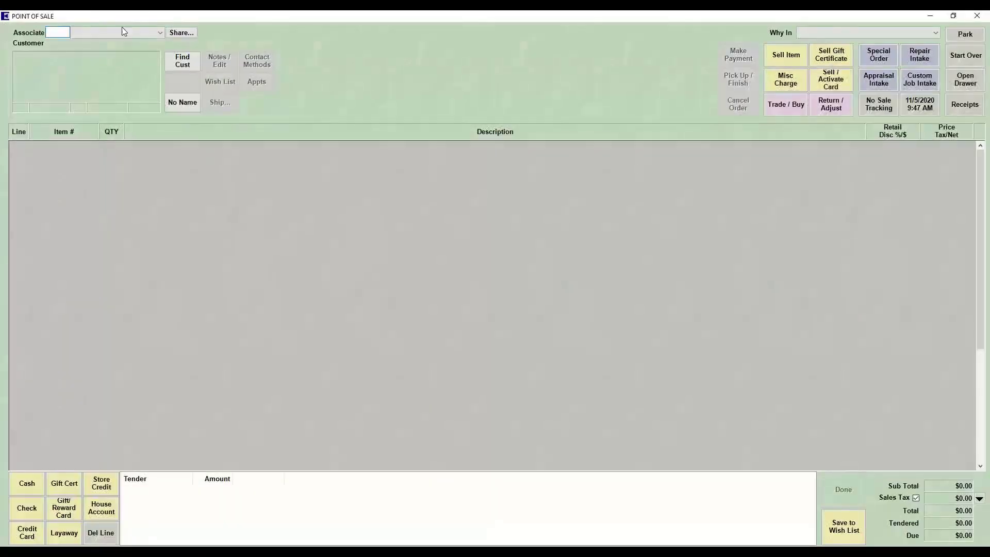
pyautogui.click(123, 31)
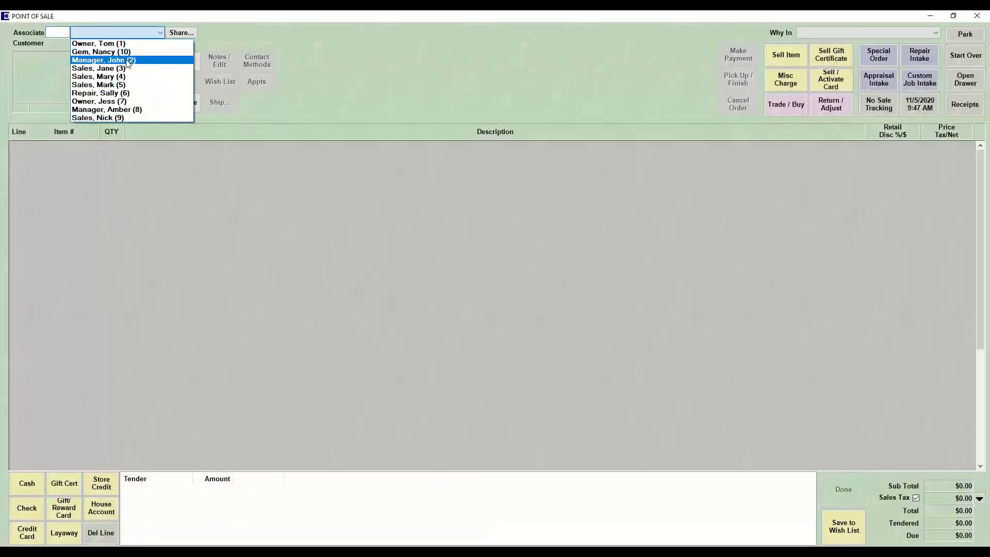
pyautogui.click(129, 93)
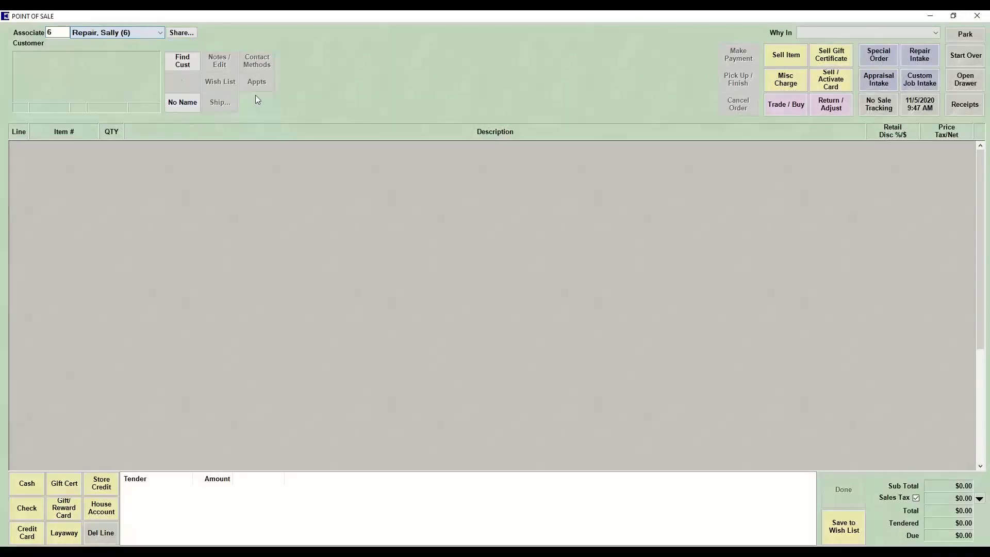
# Find the customer by their last name and load them into the sale.
pyautogui.click(183, 65)
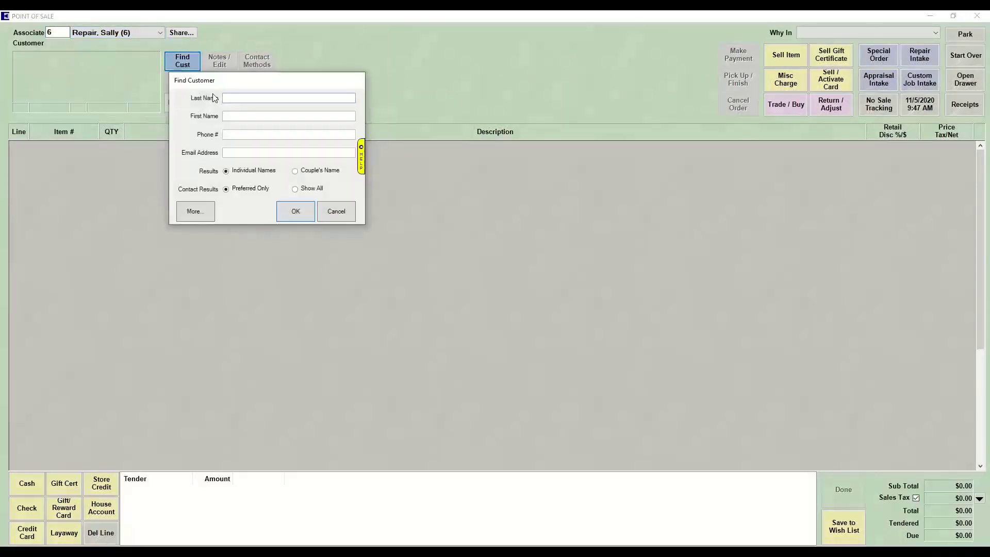
pyautogui.write('prion')
pyautogui.press('Return')
pyautogui.press('Return')
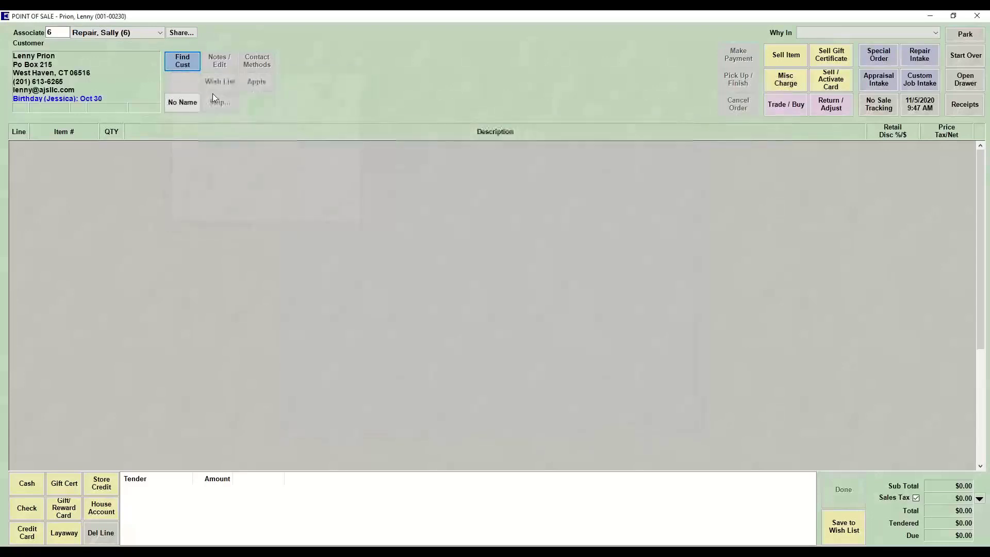
pyautogui.click(277, 195)
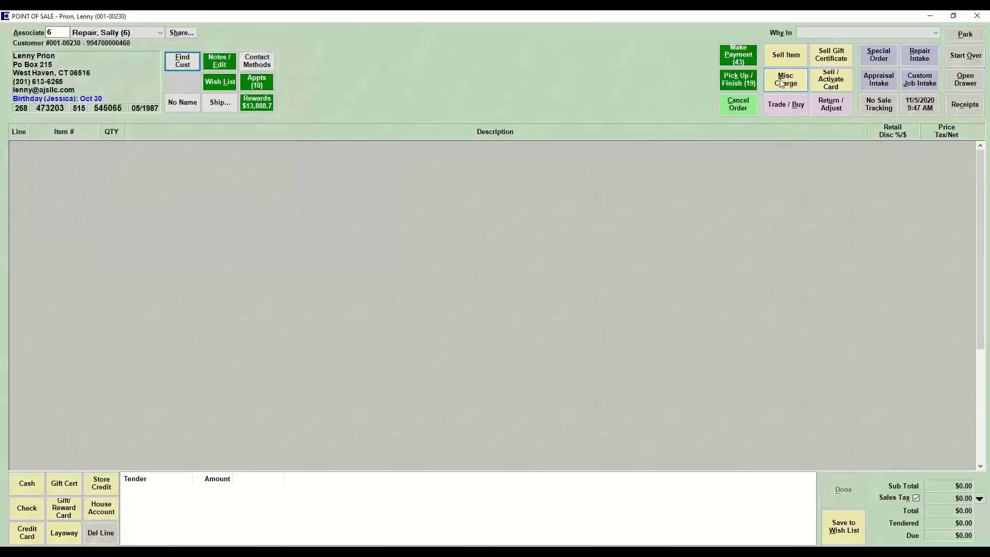
pyautogui.click(796, 58)
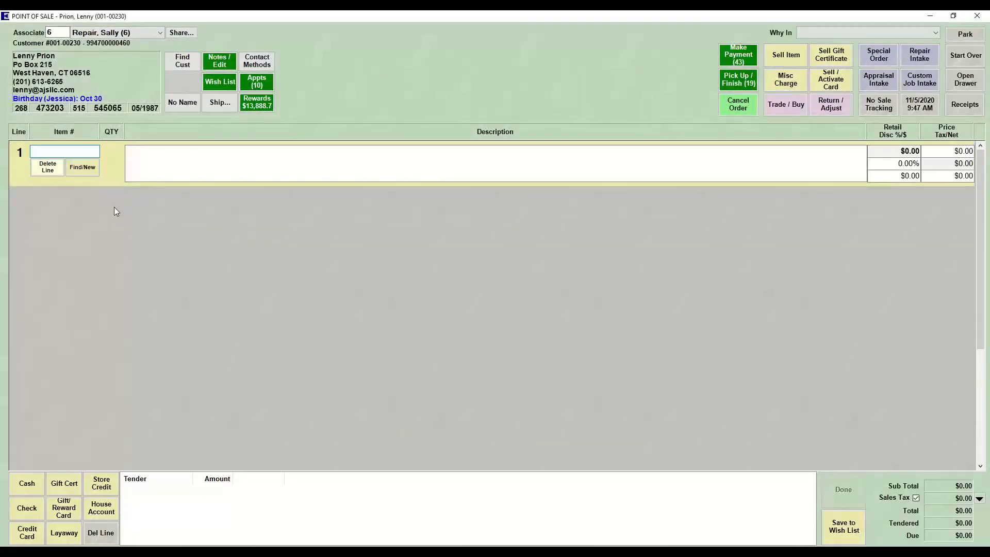
pyautogui.write('190')
pyautogui.write('-07')
pyautogui.write('163')
pyautogui.press('Return')
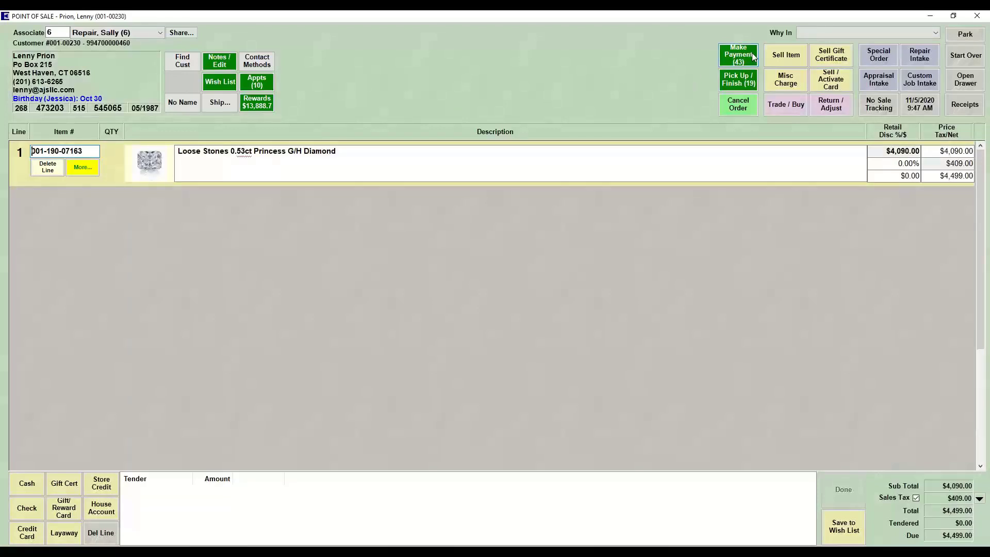
pyautogui.click(772, 58)
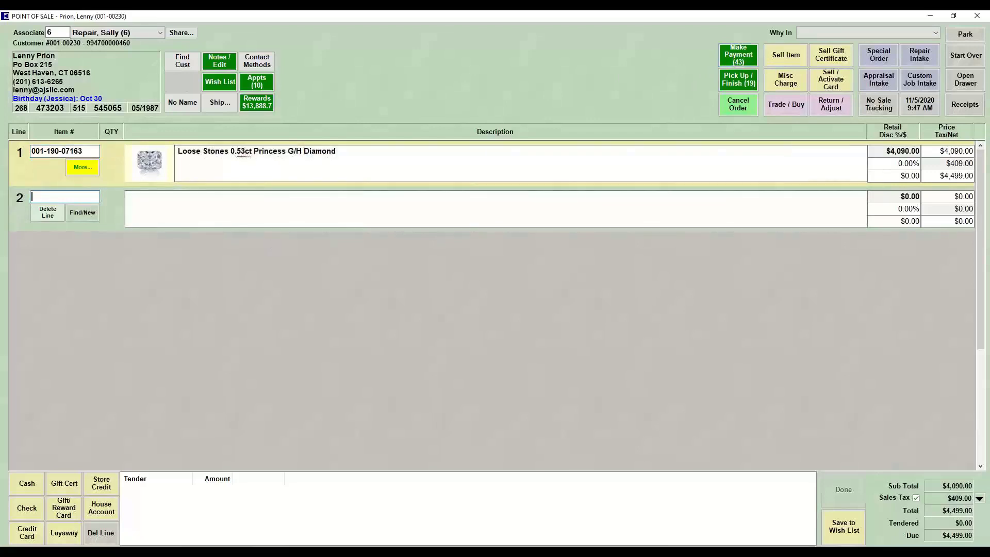
pyautogui.write('140')
pyautogui.write('-01808')
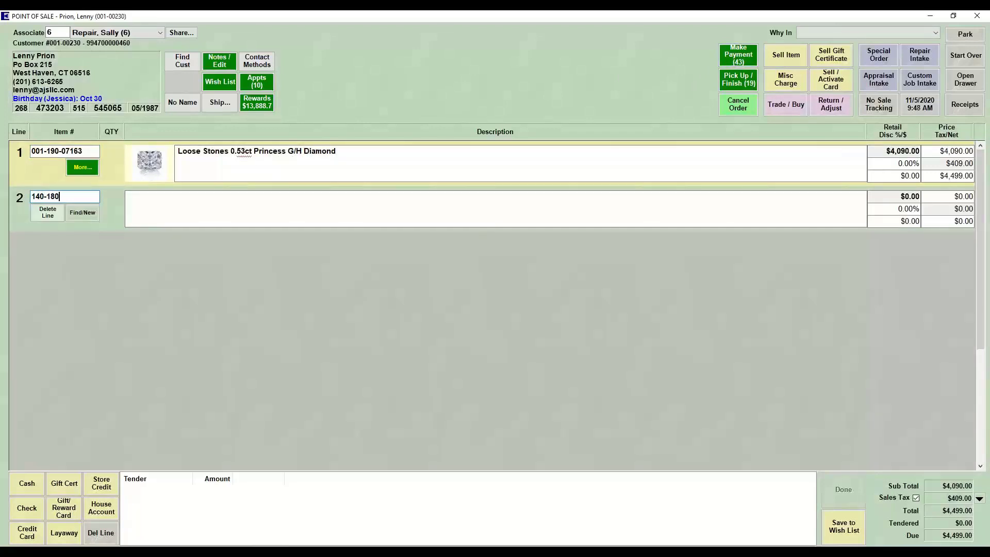
pyautogui.press('Return')
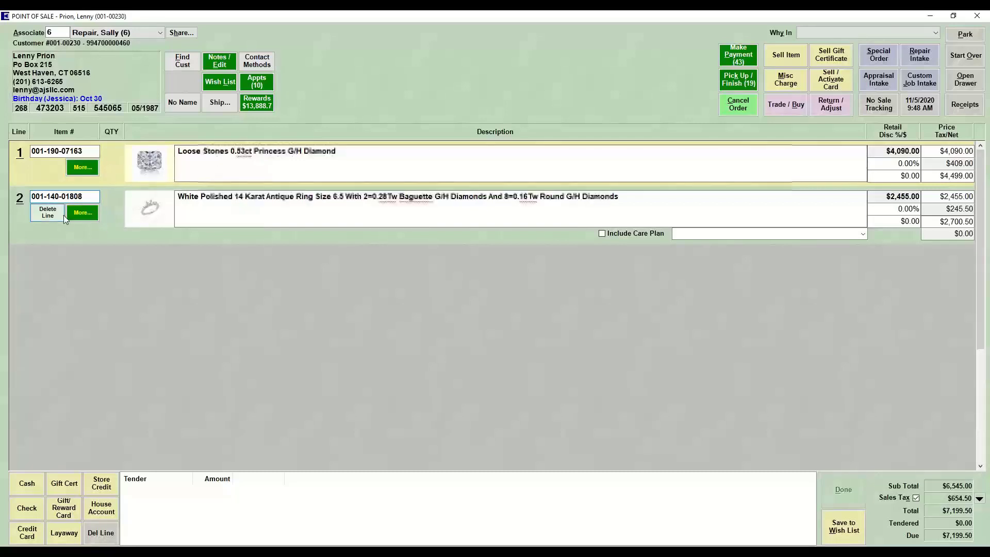
pyautogui.click(80, 169)
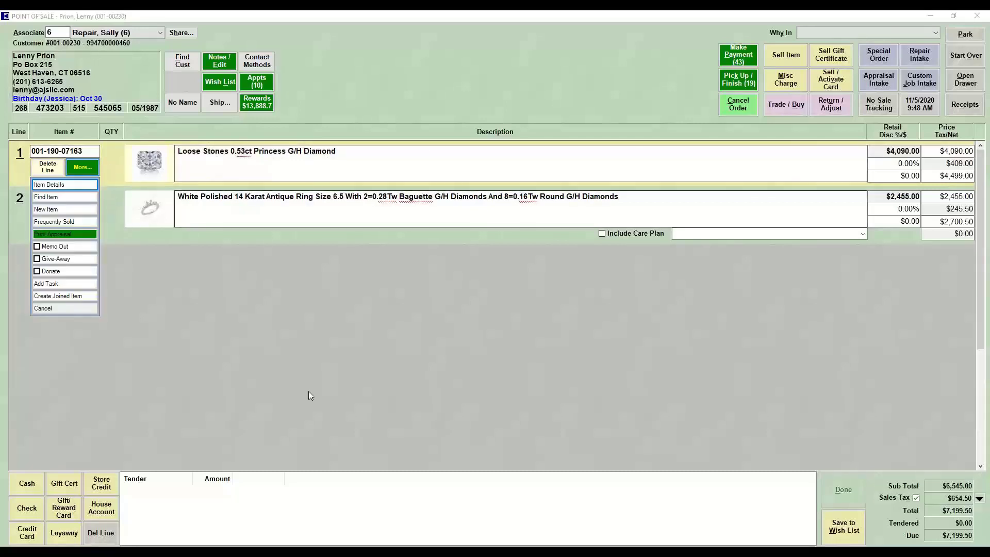
pyautogui.click(62, 295)
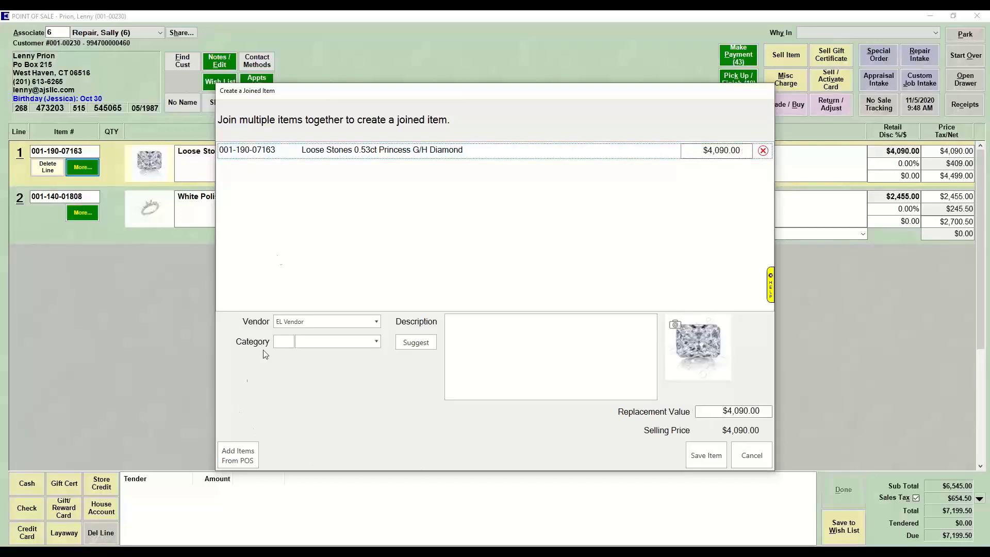
pyautogui.click(236, 457)
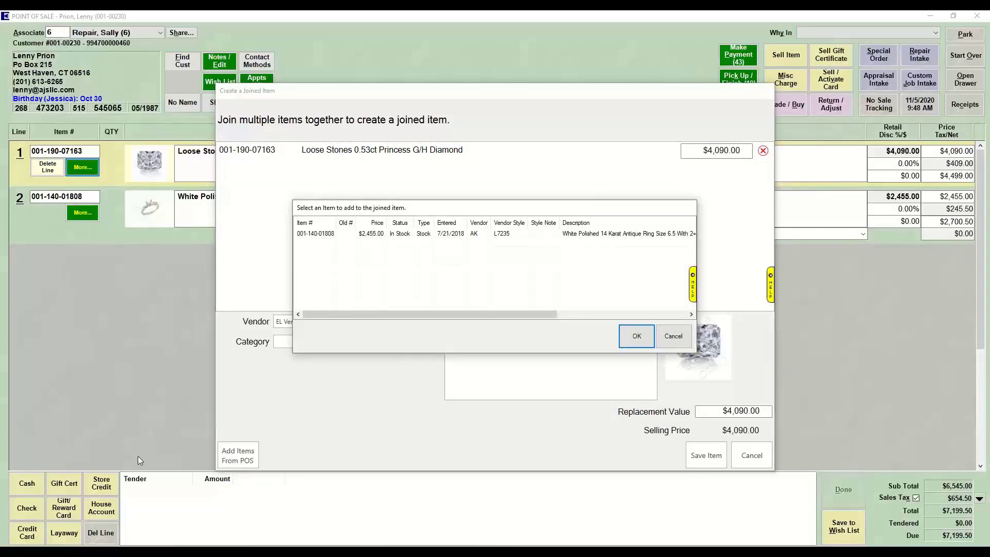
pyautogui.click(343, 233)
pyautogui.click(636, 336)
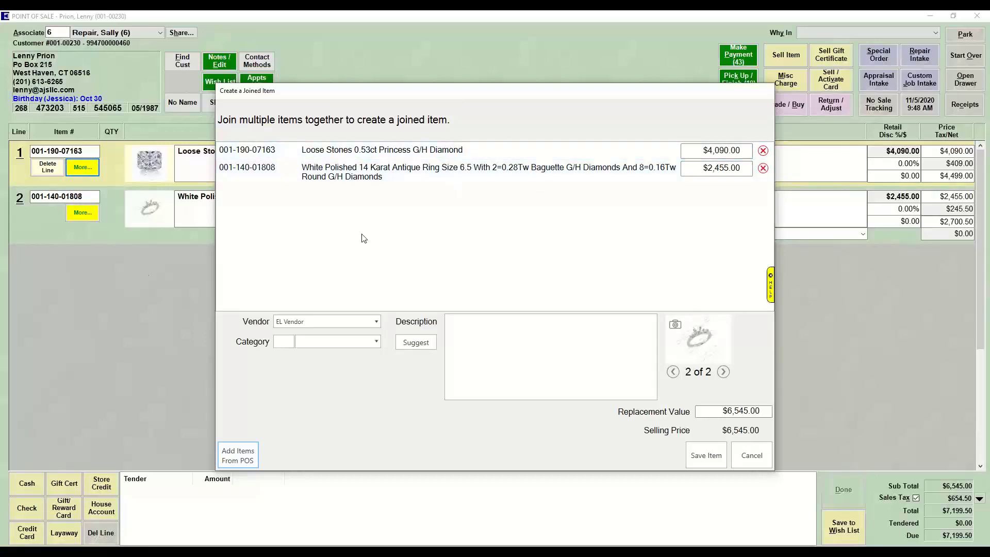
# Set the joined item's replacement value to $7,000.00.
pyautogui.click(718, 412)
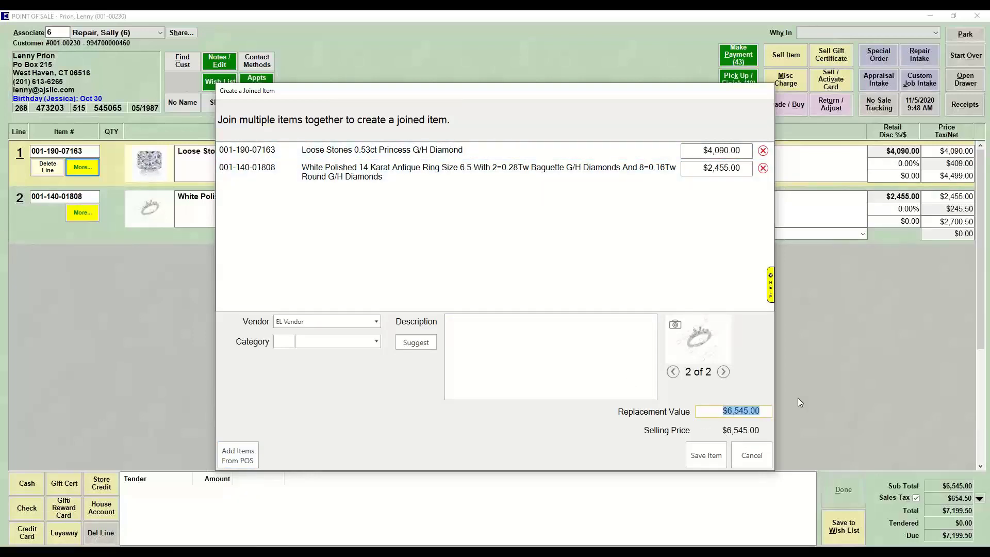
pyautogui.write('7000')
pyautogui.press('Tab')
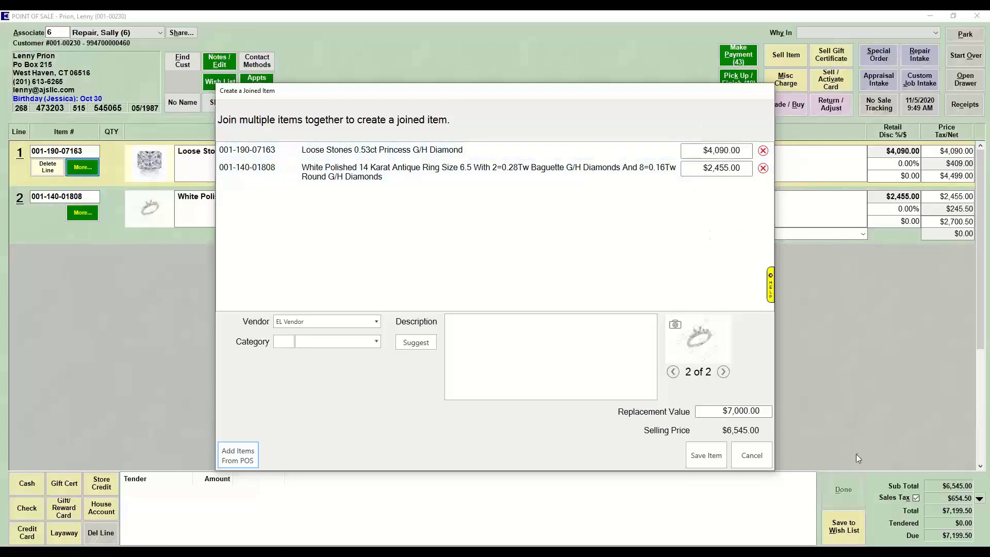
# Lower the diamond's price in the joined item to $4,000.00 and approve the price override.
pyautogui.click(710, 150)
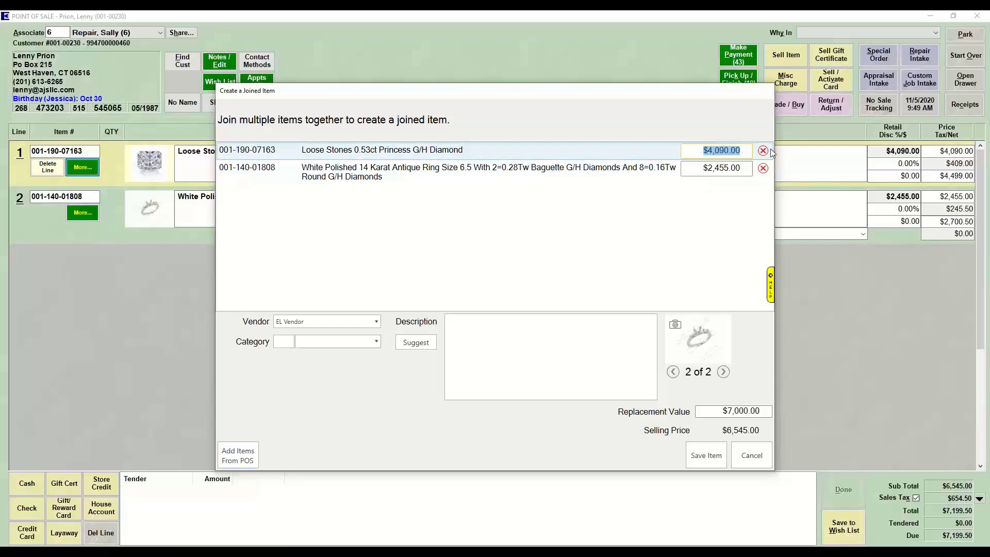
pyautogui.write('4000')
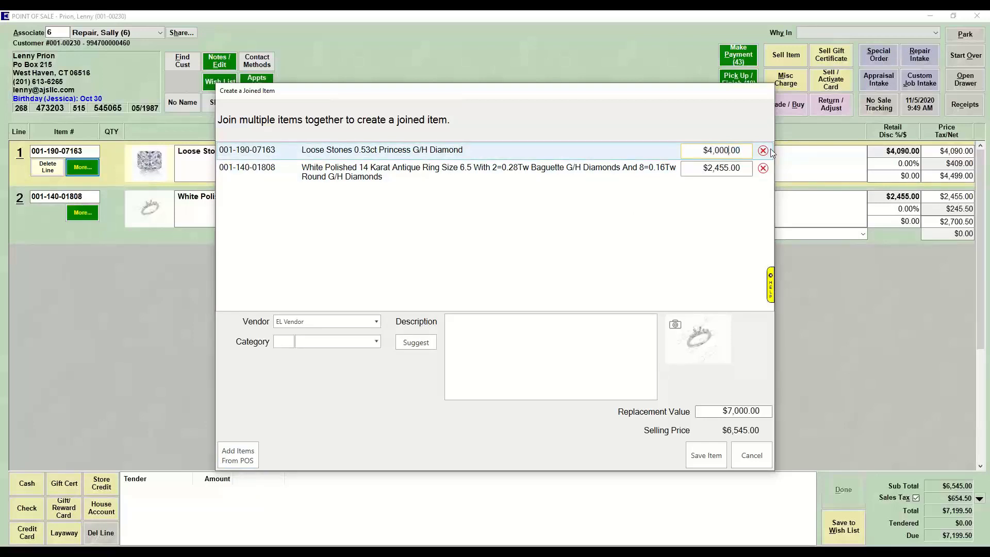
pyautogui.press('Return')
pyautogui.write('1')
pyautogui.press('Tab')
pyautogui.write('1')
pyautogui.press('Tab')
pyautogui.write('11')
pyautogui.press('Return')
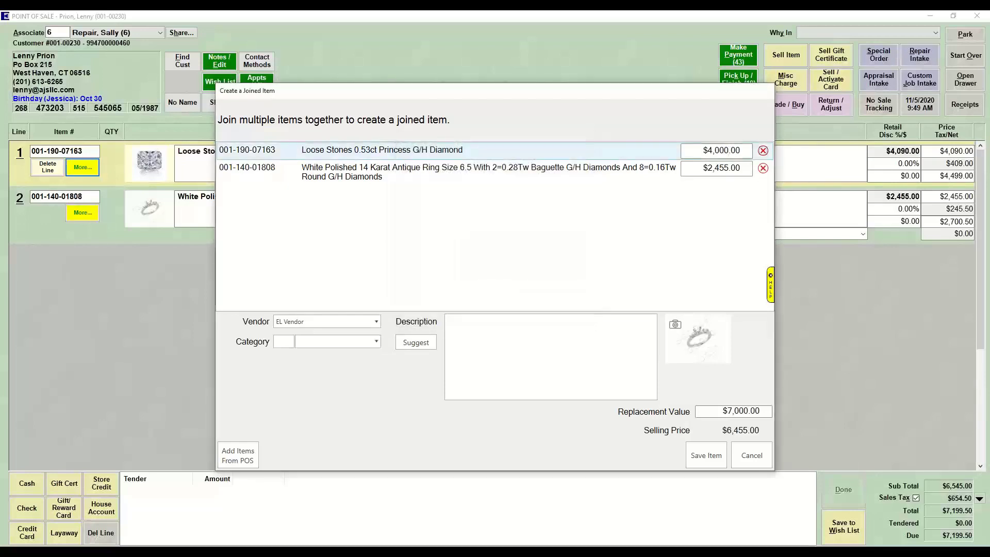
# Price the ring semi-mount at $2,400.00.
pyautogui.click(698, 167)
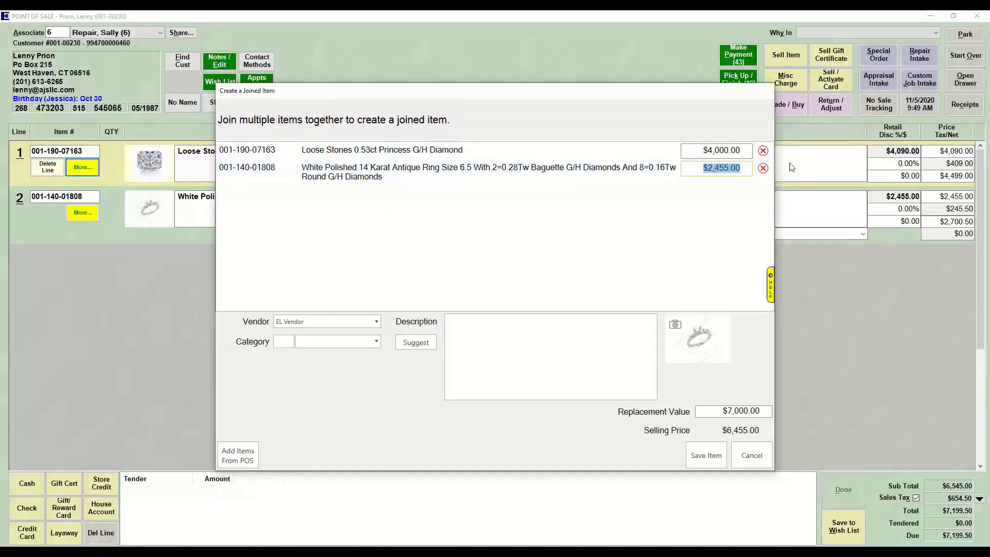
pyautogui.write('2400')
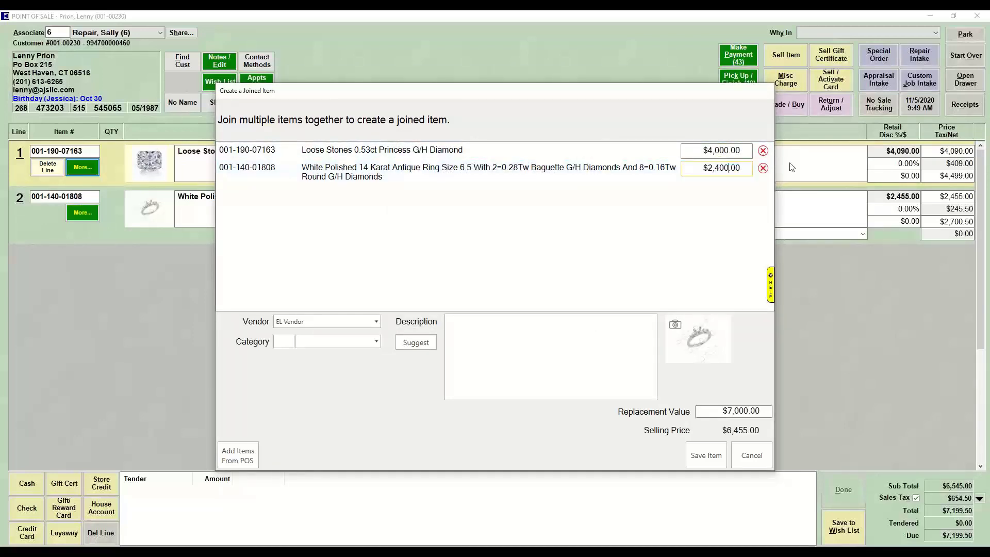
pyautogui.press('Tab')
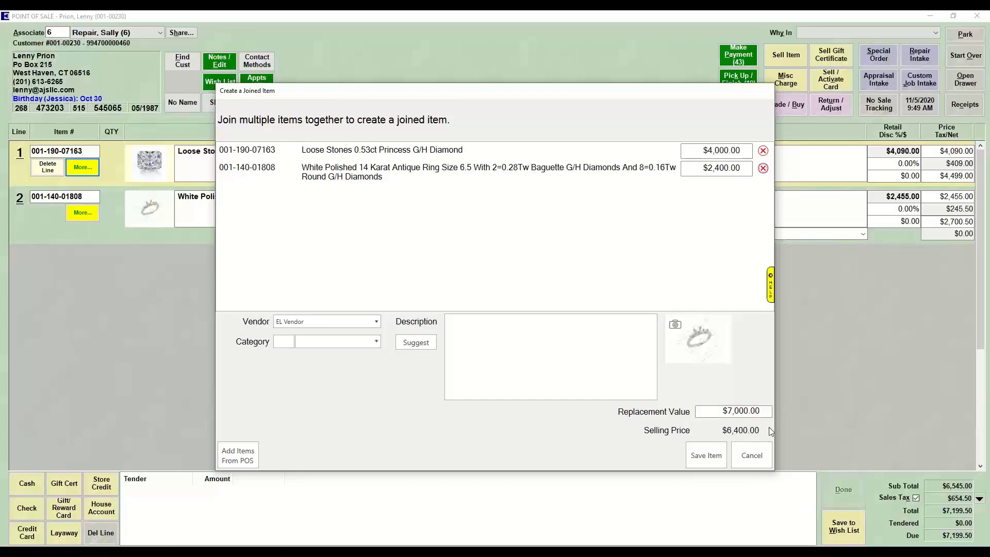
# Keep the $7,000.00 replacement value and EL Vendor as the vendor.
pyautogui.click(731, 411)
pyautogui.click(704, 457)
pyautogui.click(311, 321)
pyautogui.click(311, 320)
pyautogui.click(311, 321)
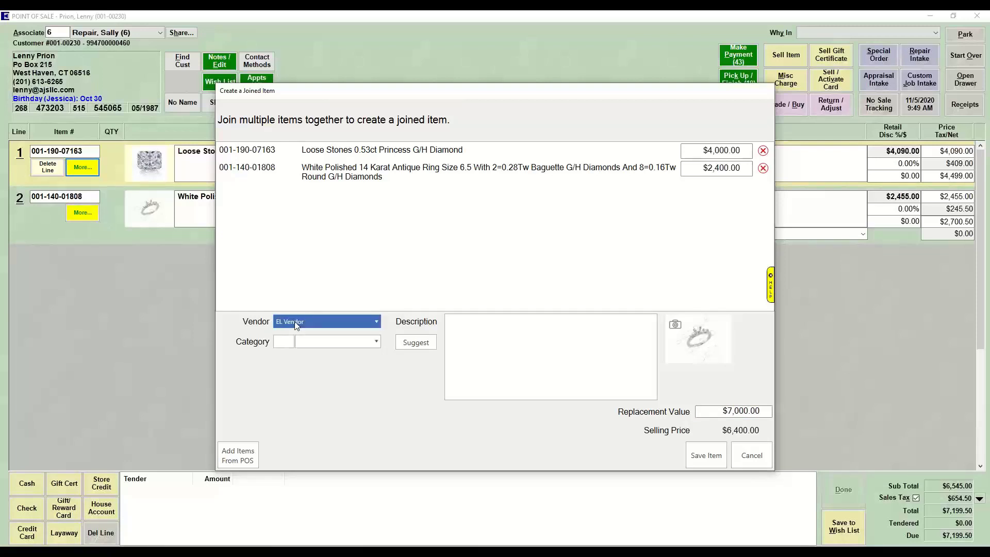
pyautogui.press('Tab')
# Set category 100 Diamond Engagement Rings and apply the first suggested description.
pyautogui.click(361, 342)
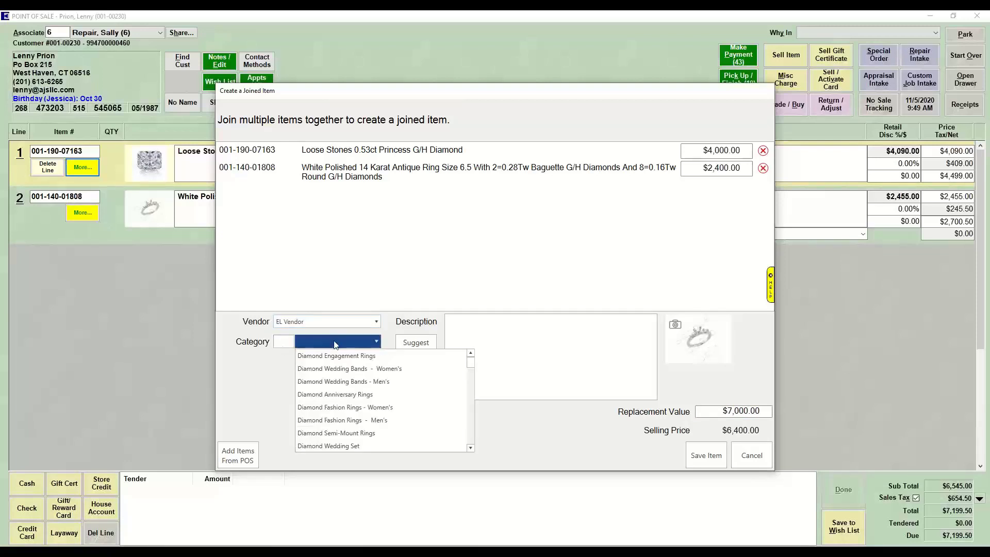
pyautogui.click(332, 355)
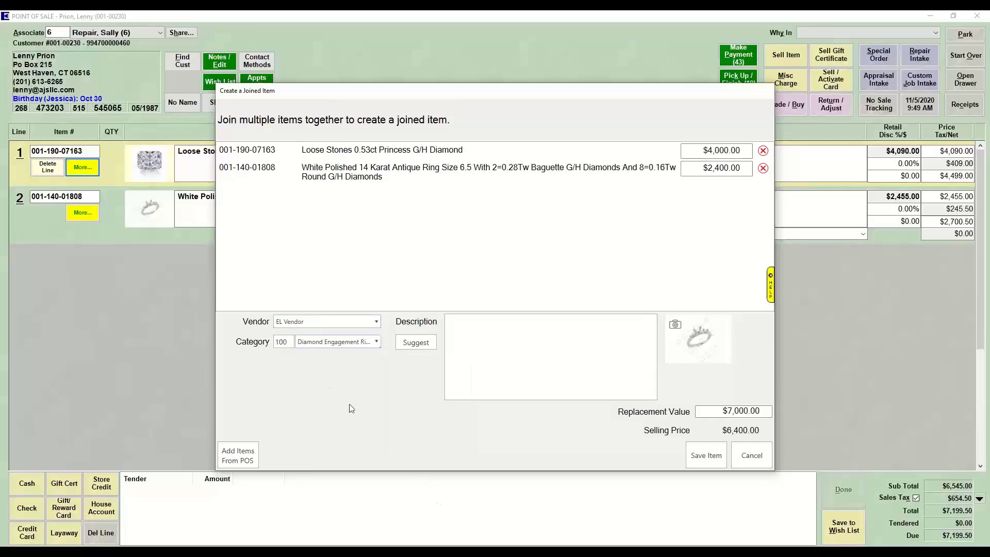
pyautogui.click(408, 341)
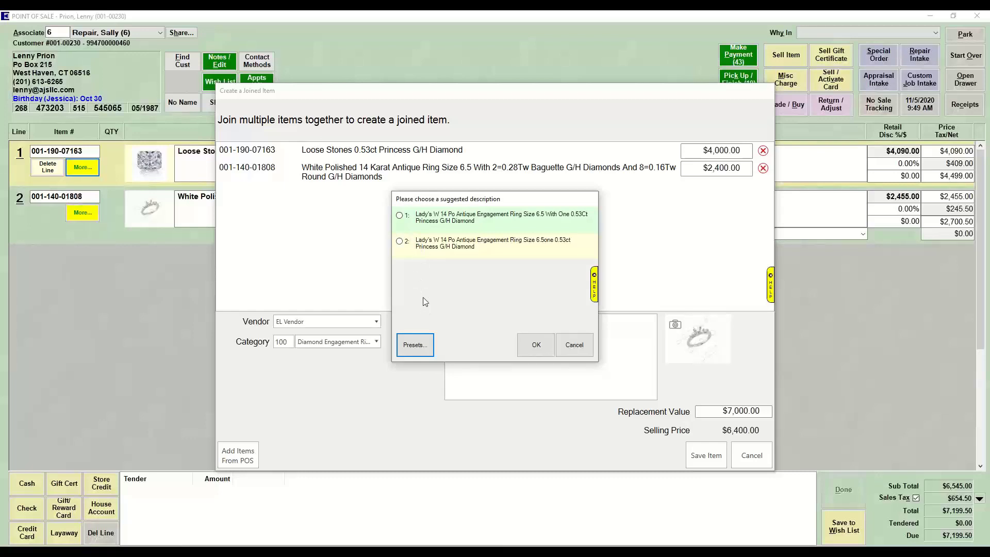
pyautogui.click(527, 345)
pyautogui.click(527, 344)
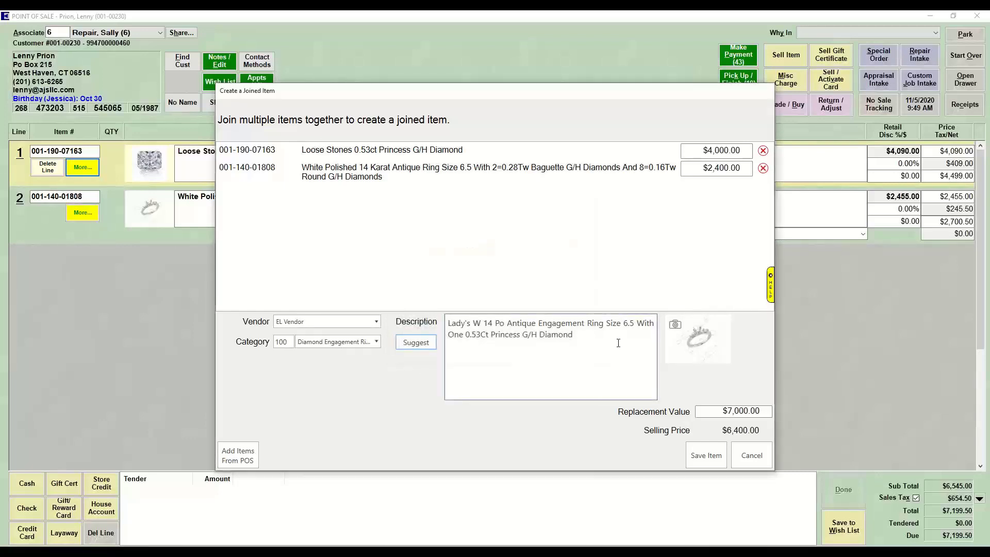
pyautogui.moveTo(588, 337); pyautogui.dragTo(429, 295)
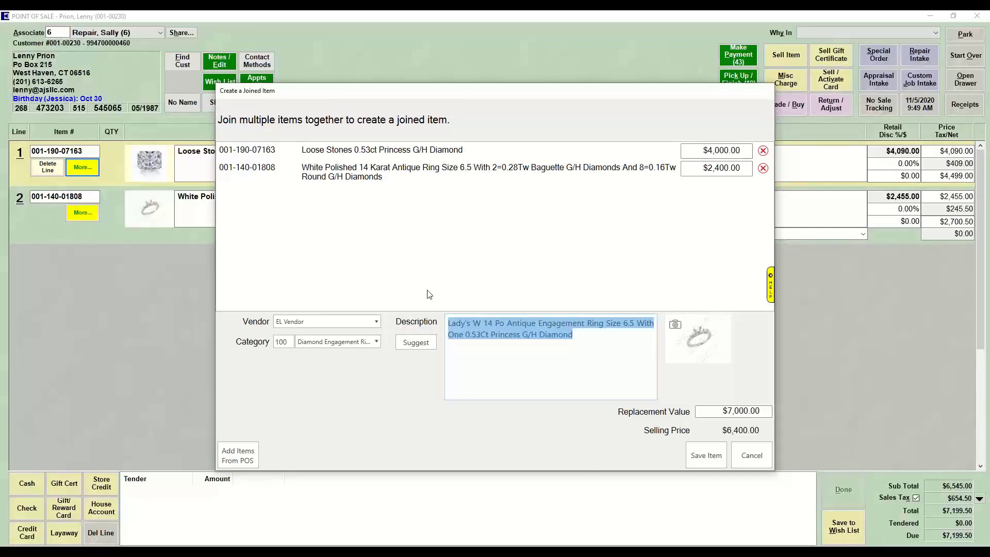
pyautogui.click(596, 354)
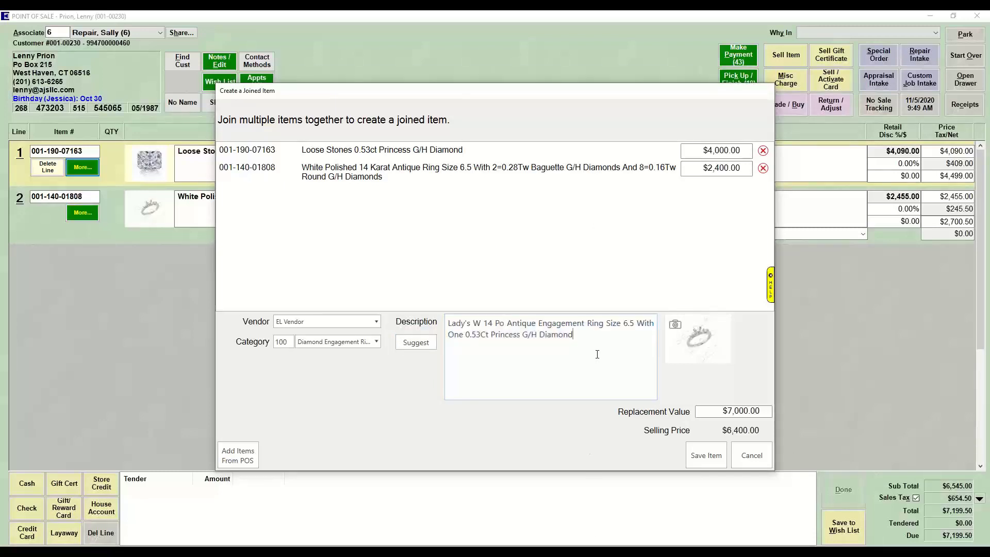
pyautogui.click(675, 325)
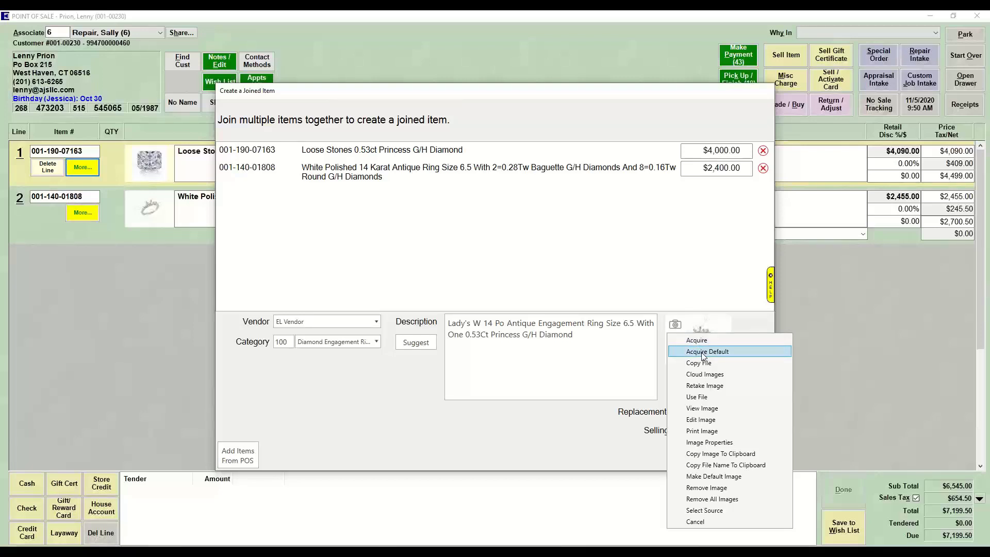
pyautogui.click(705, 374)
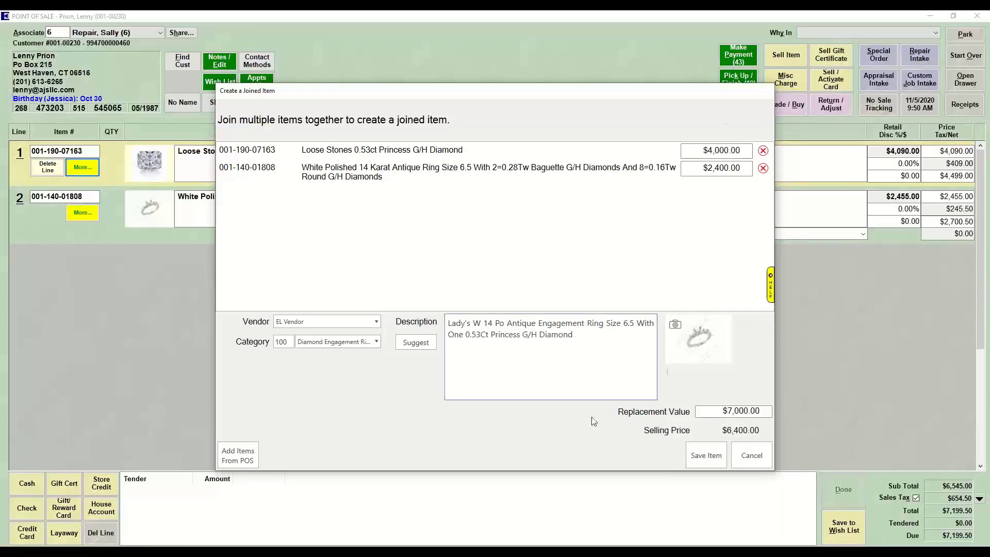
pyautogui.click(701, 461)
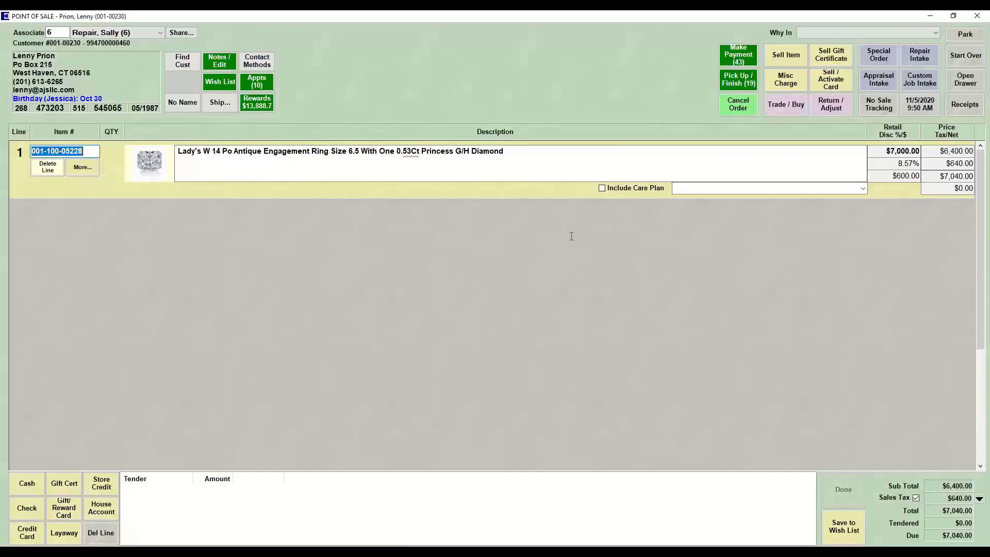
pyautogui.click(954, 151)
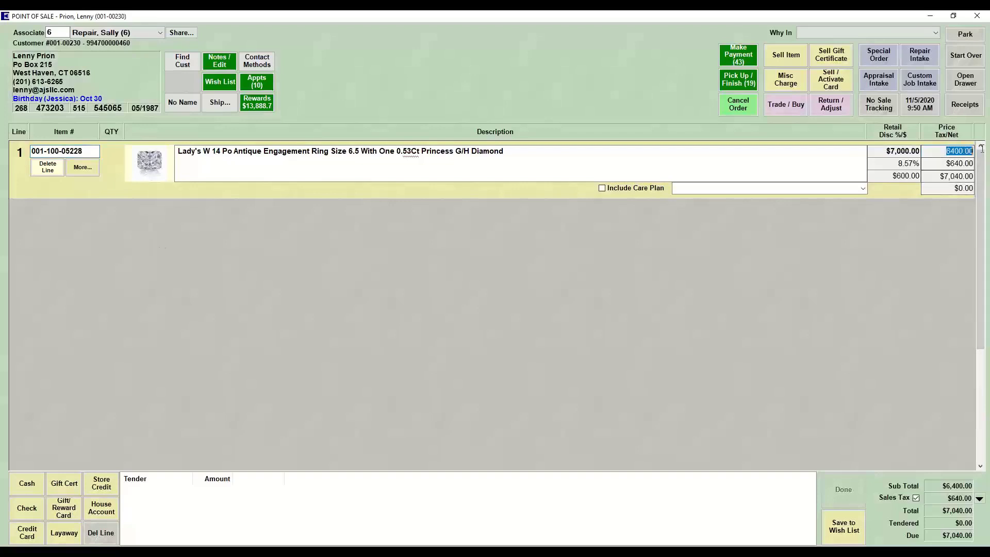
pyautogui.click(883, 163)
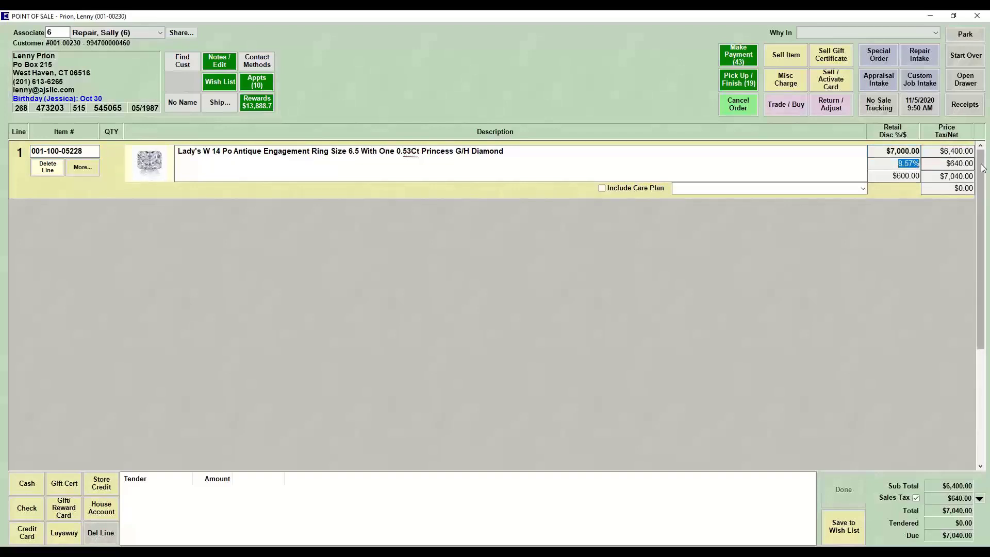
pyautogui.click(957, 176)
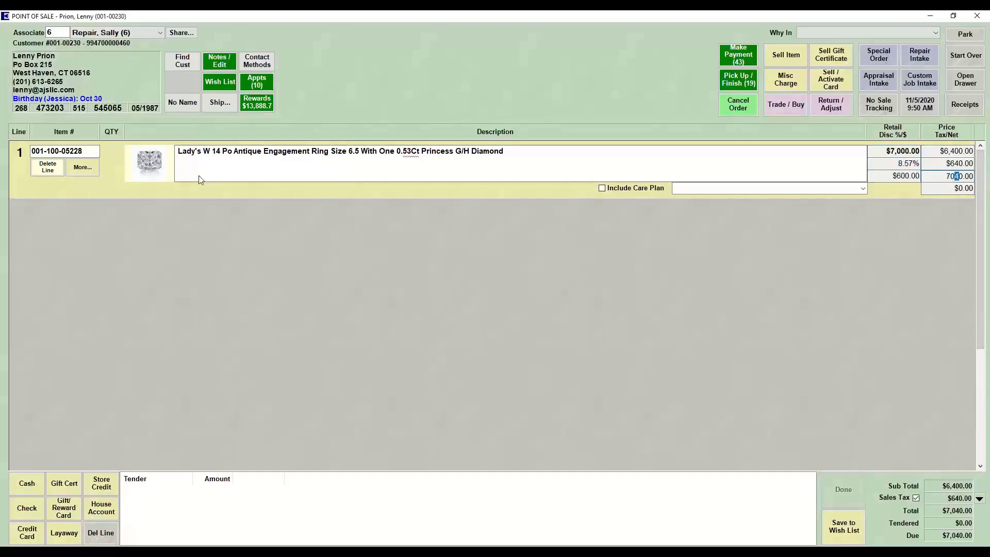
pyautogui.click(79, 170)
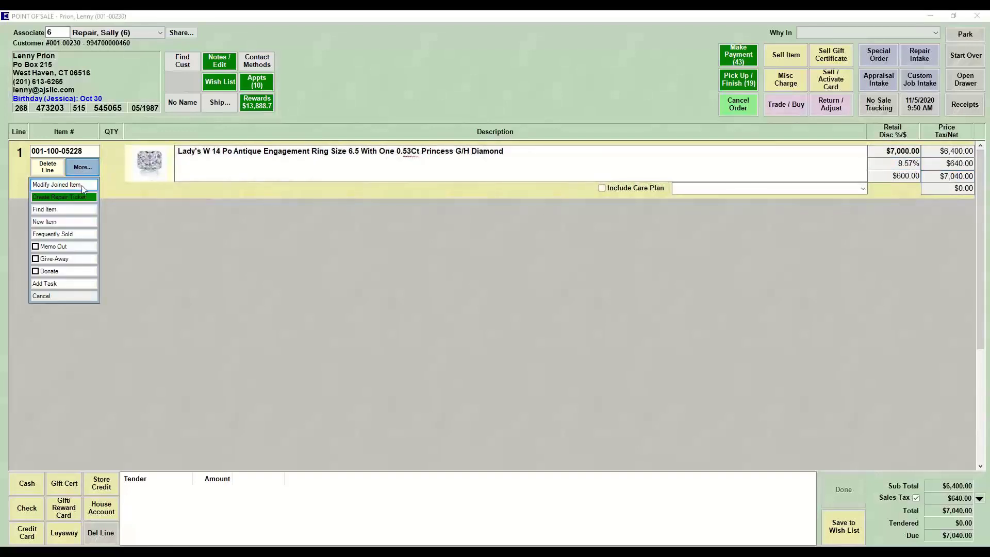
pyautogui.click(74, 186)
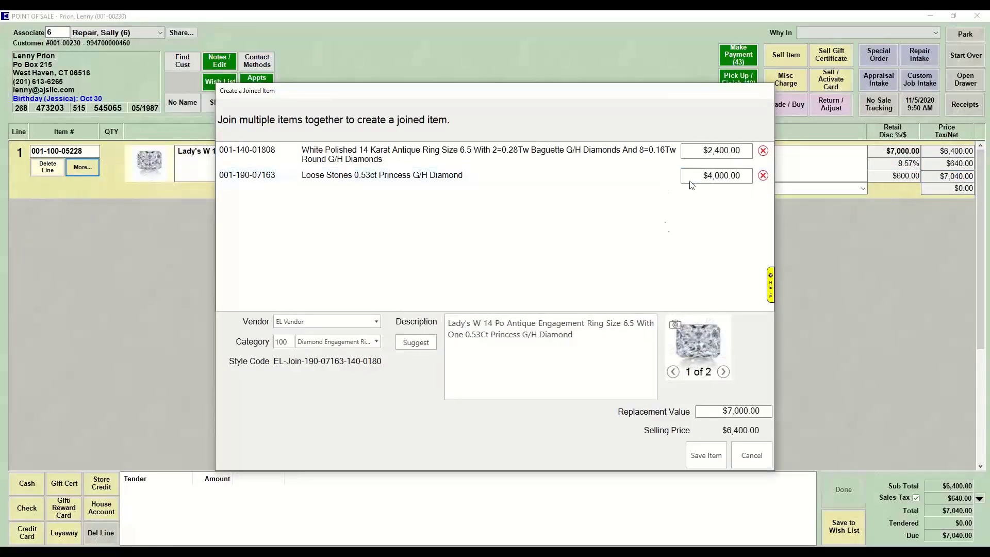
pyautogui.click(704, 453)
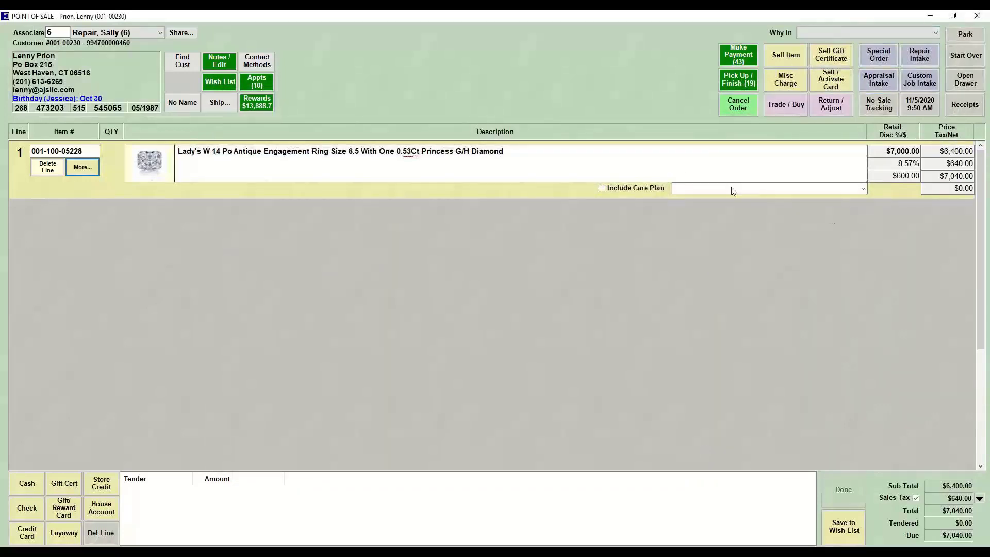
# Add the $434.99 Lifetime Jewelry Care Protection Plan, pay $7,474.99 cash, and produce the receipt.
pyautogui.click(865, 189)
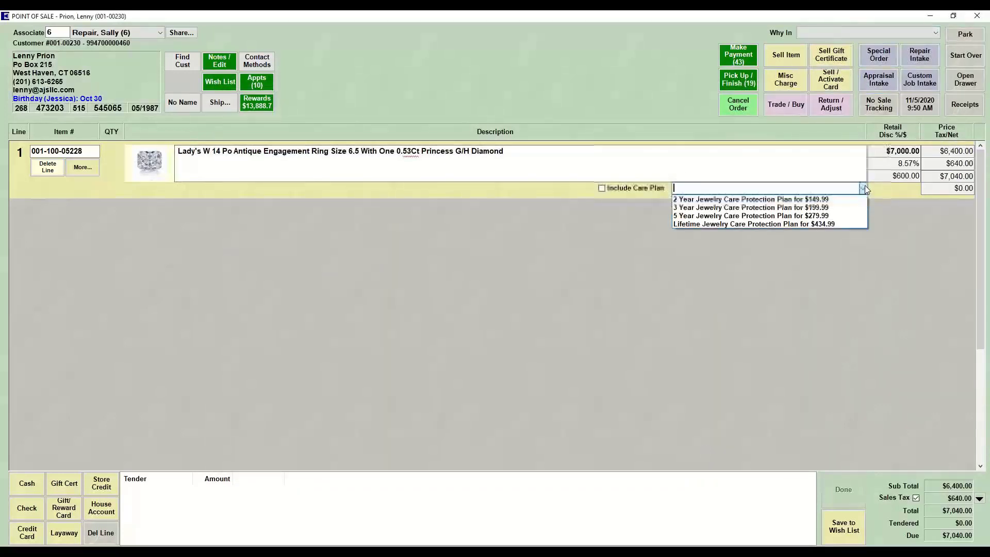
pyautogui.click(819, 225)
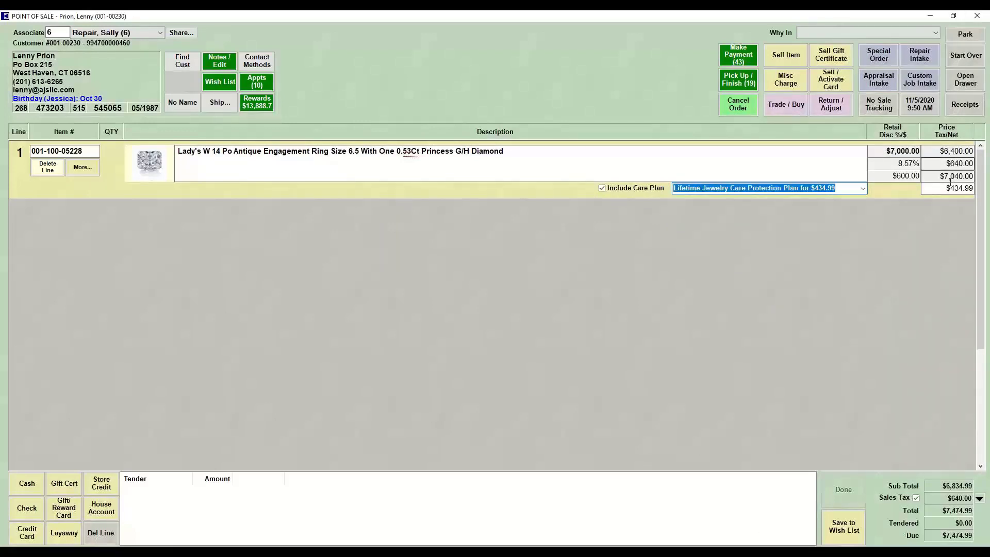
pyautogui.click(32, 477)
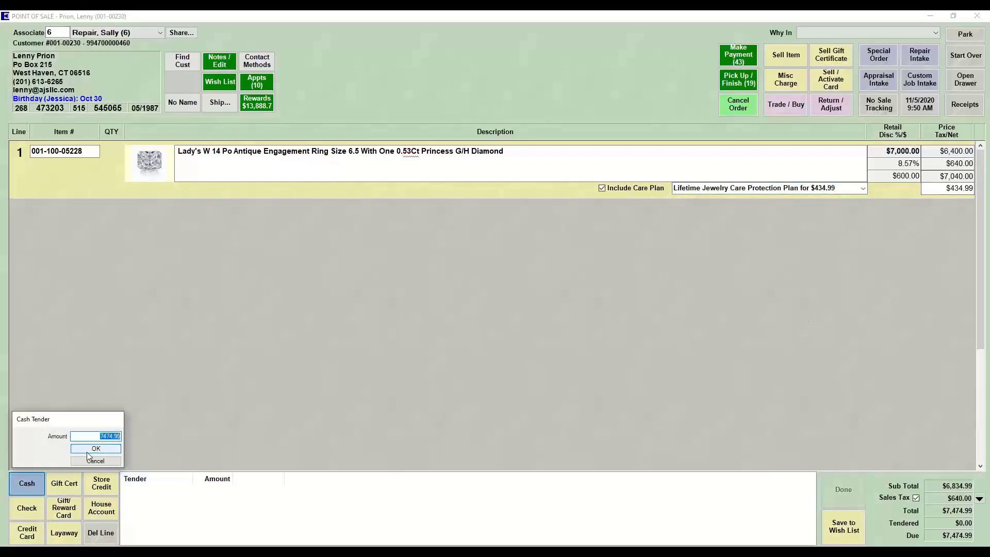
pyautogui.click(87, 450)
pyautogui.click(835, 496)
pyautogui.click(791, 444)
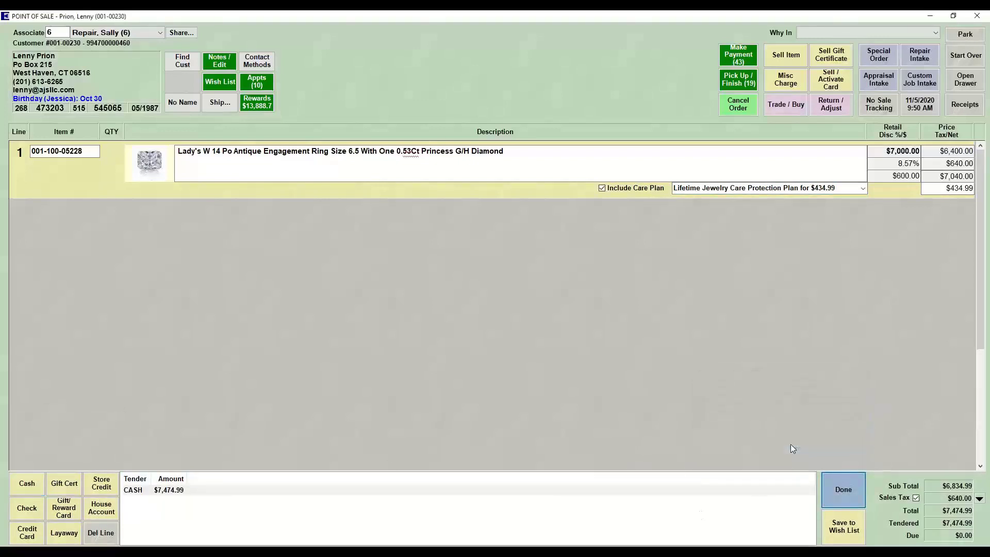